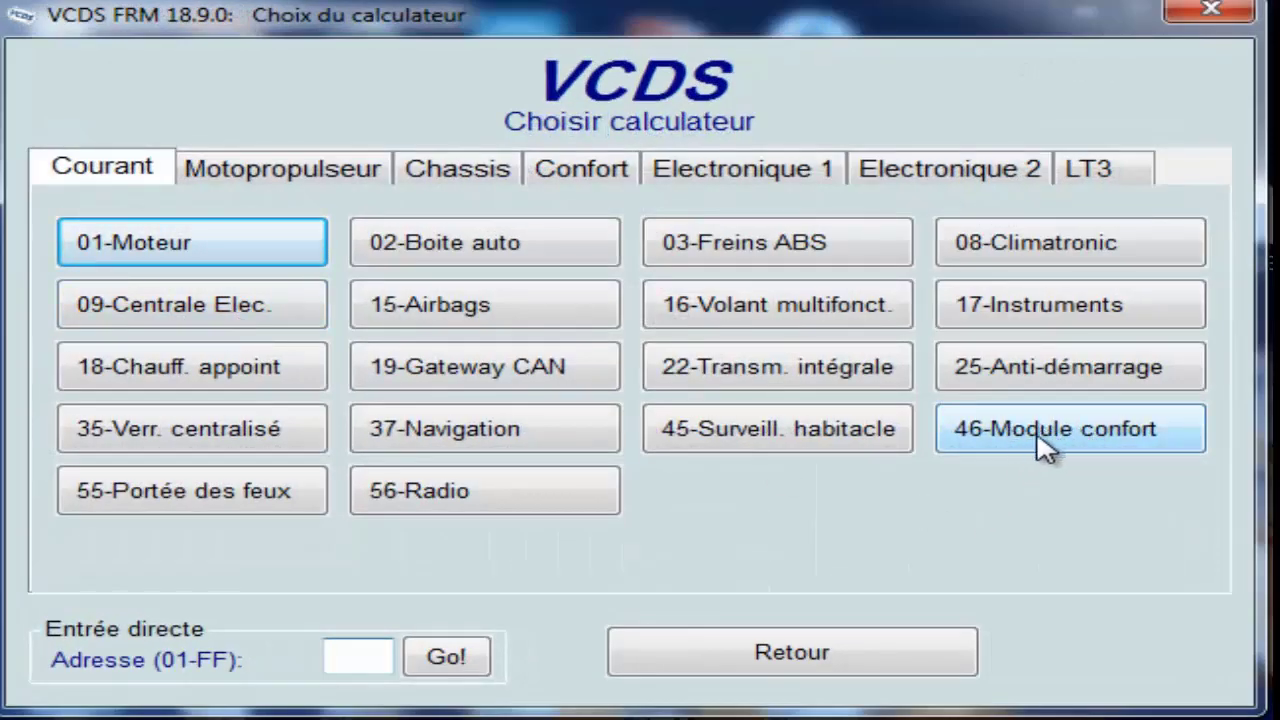
Step: Open the 46-Module confort control unit and cancel its access code entry
click(1035, 432)
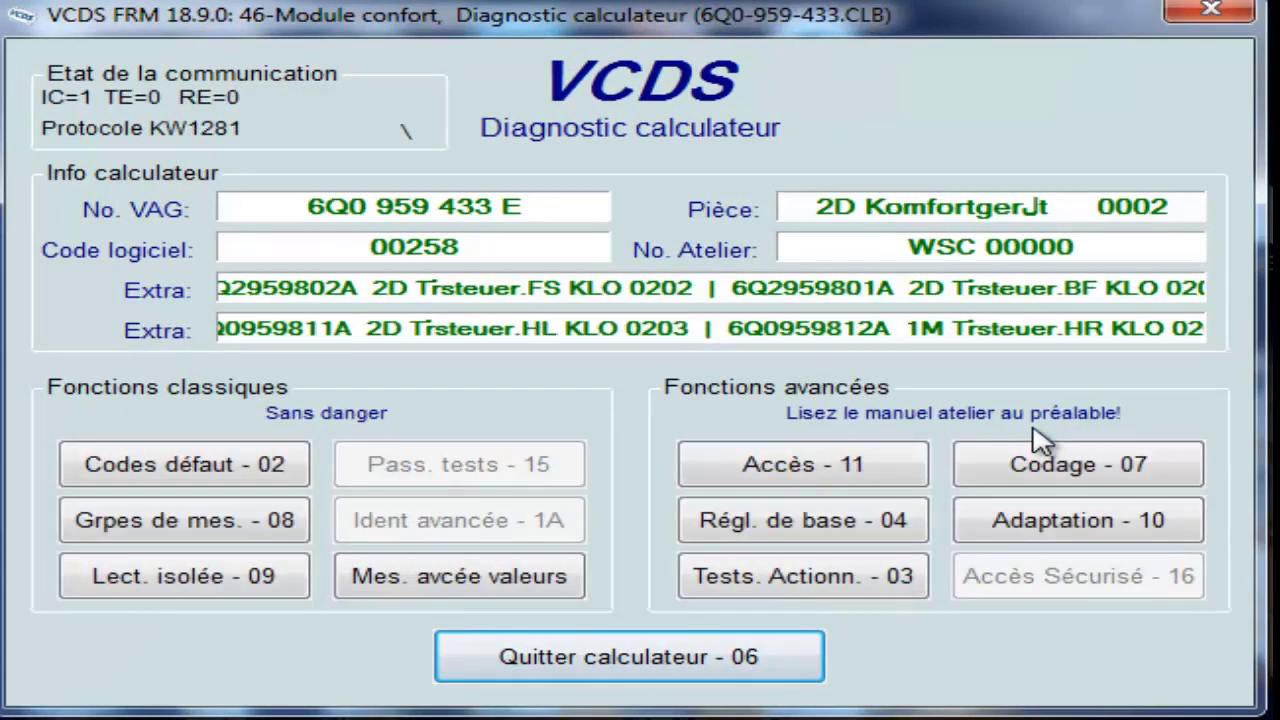
click(858, 476)
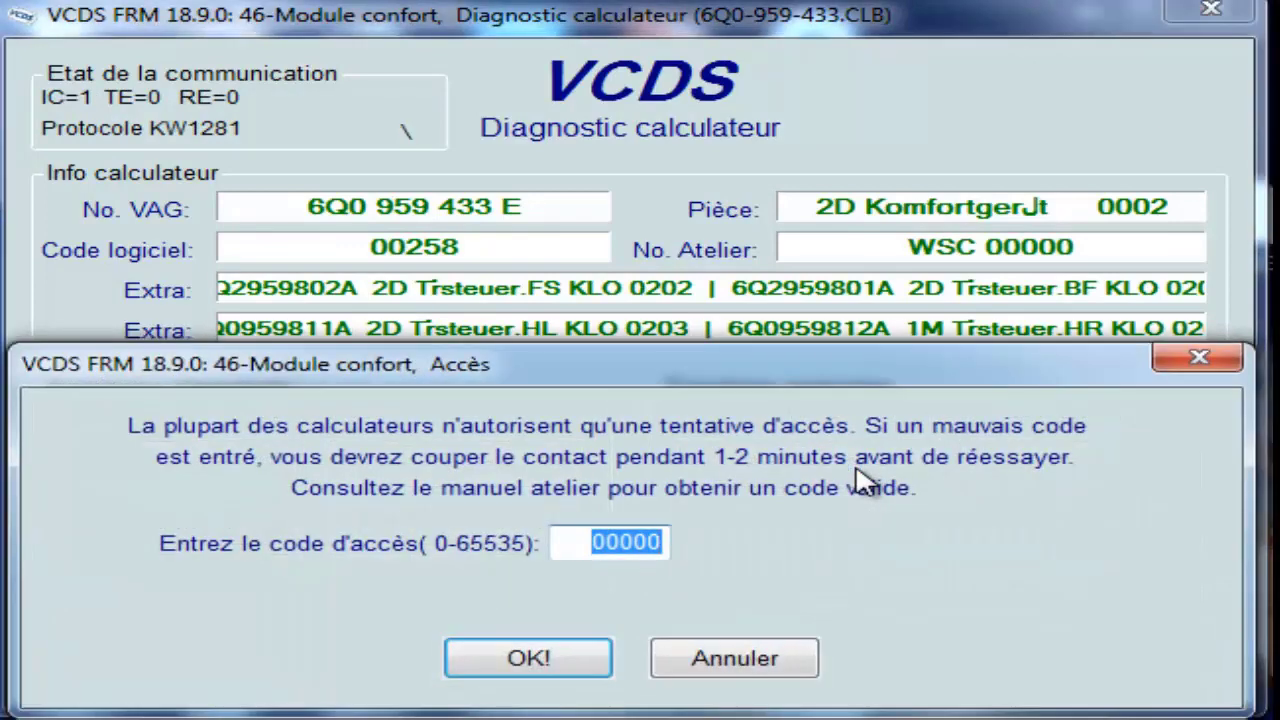
click(1180, 366)
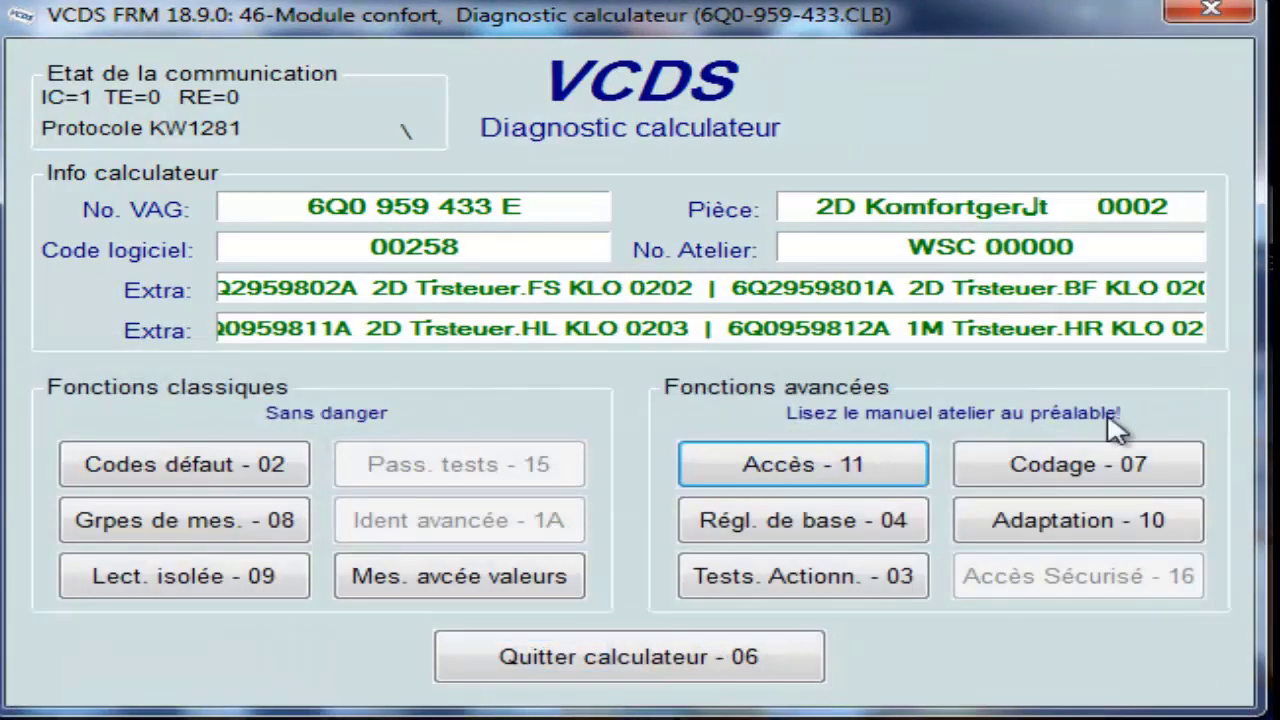
Step: Examine the comfort module's software coding and the Comfort System (J393) coding help, leaving the coding uncommitted
click(1045, 487)
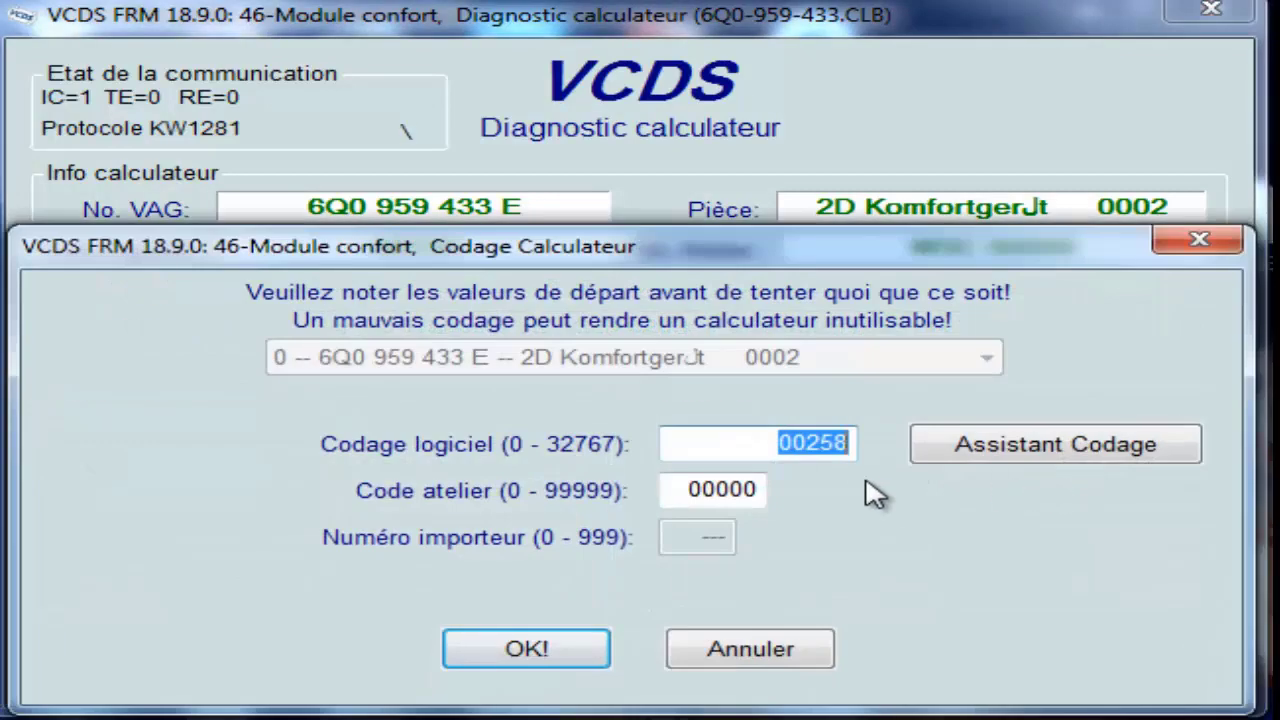
mouse_move(852, 466)
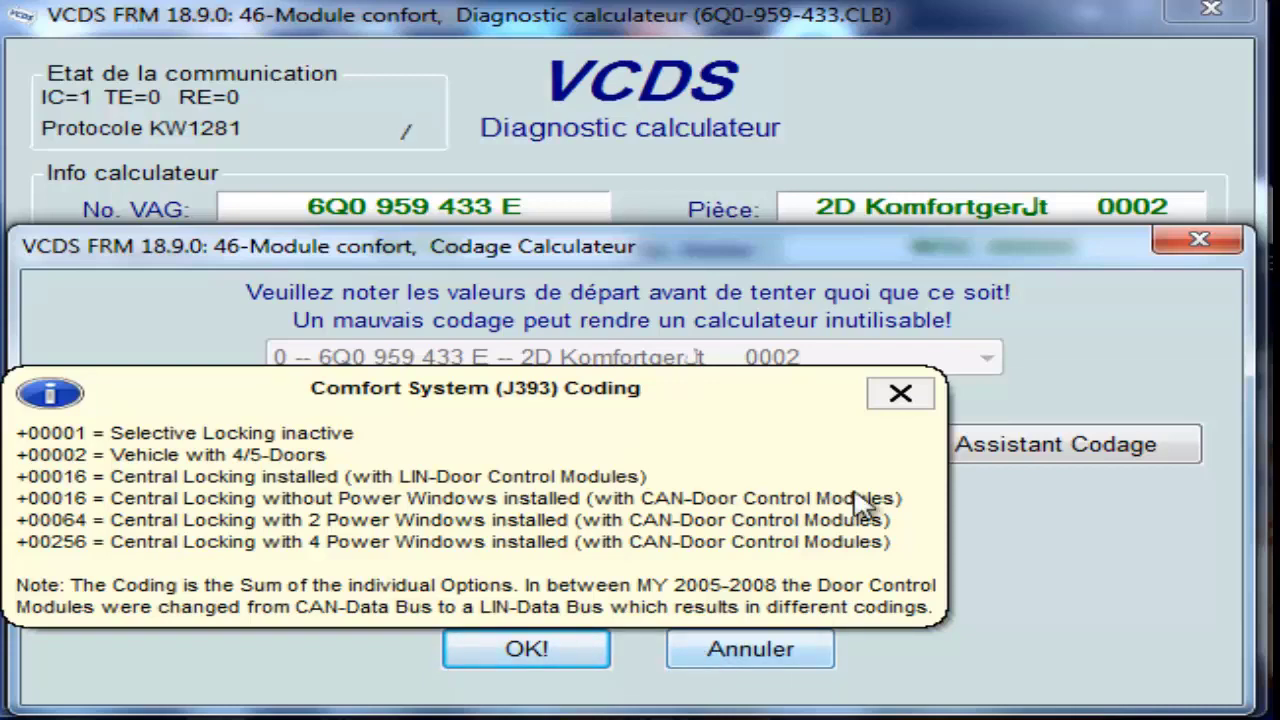
click(903, 396)
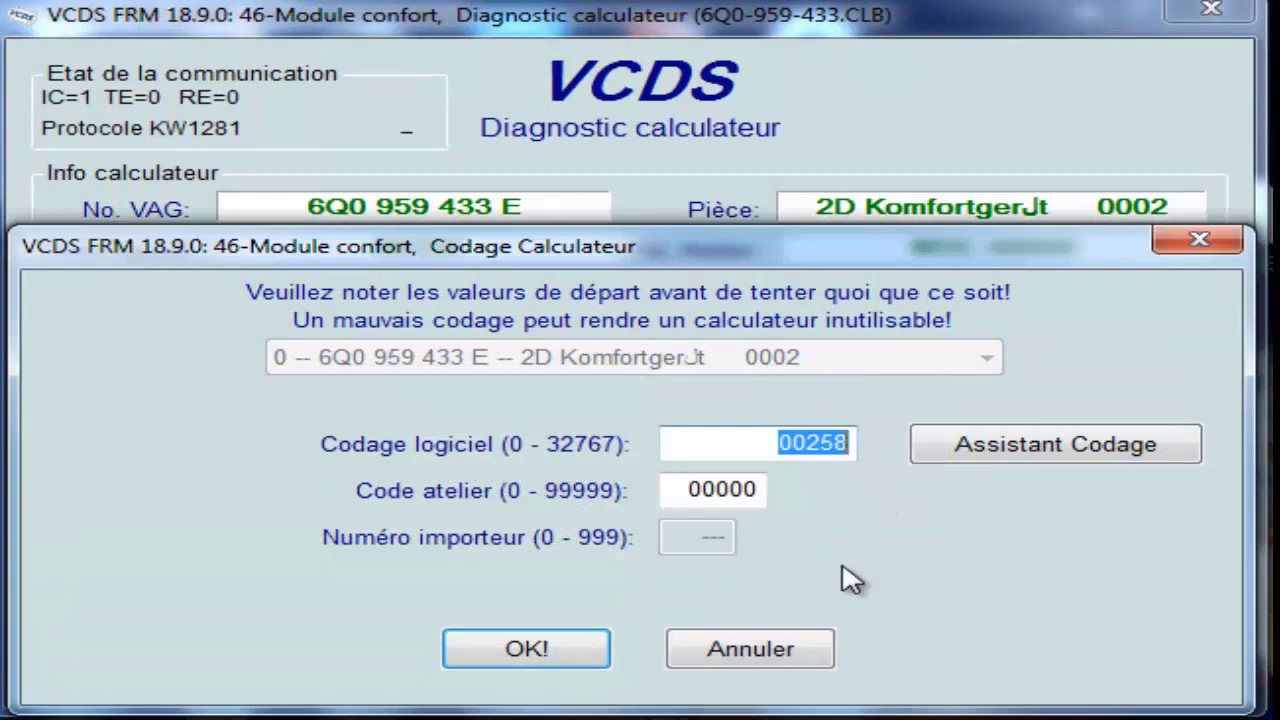
click(748, 660)
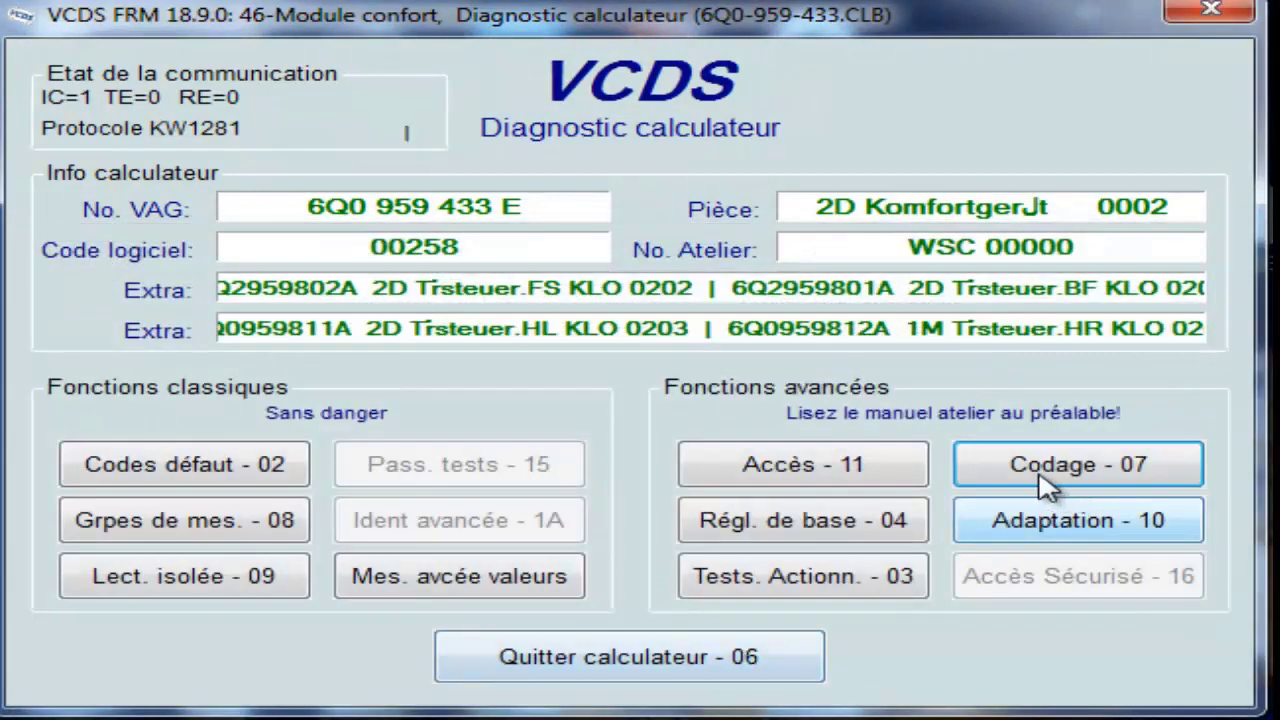
Step: Open the comfort module's Adaptation function and select the Remote Control Erasing channel
click(1068, 525)
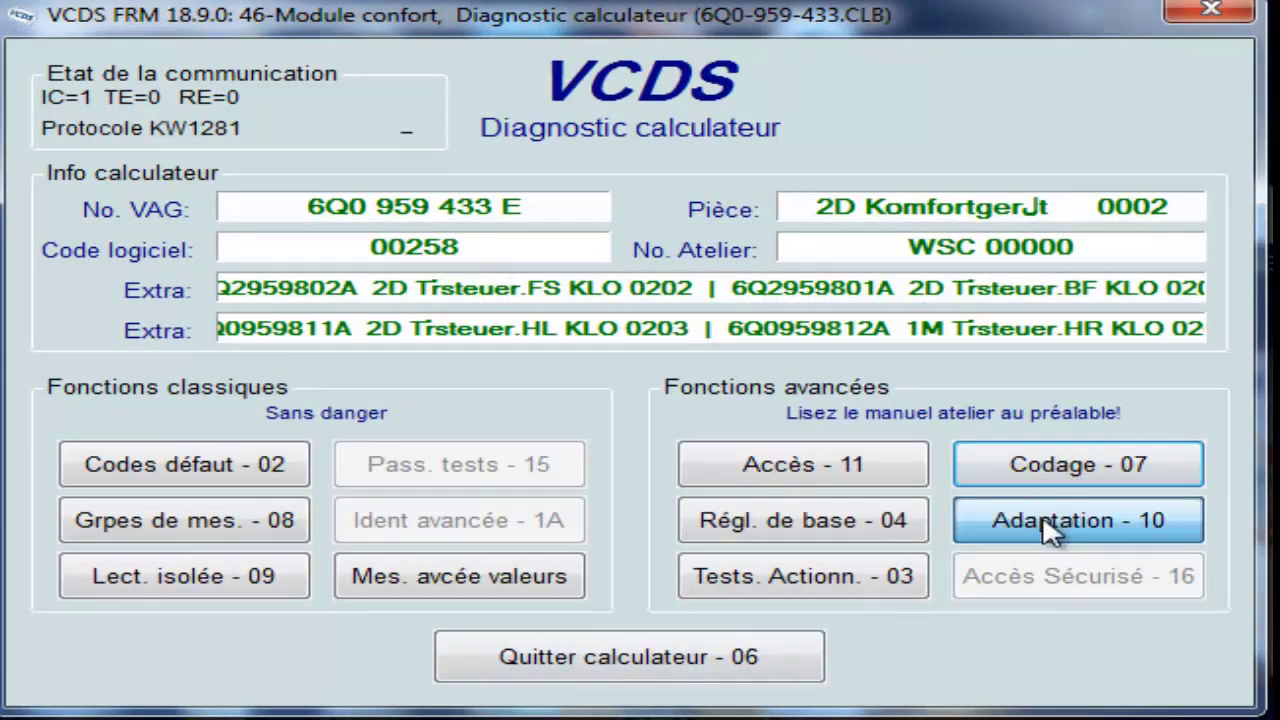
click(1195, 230)
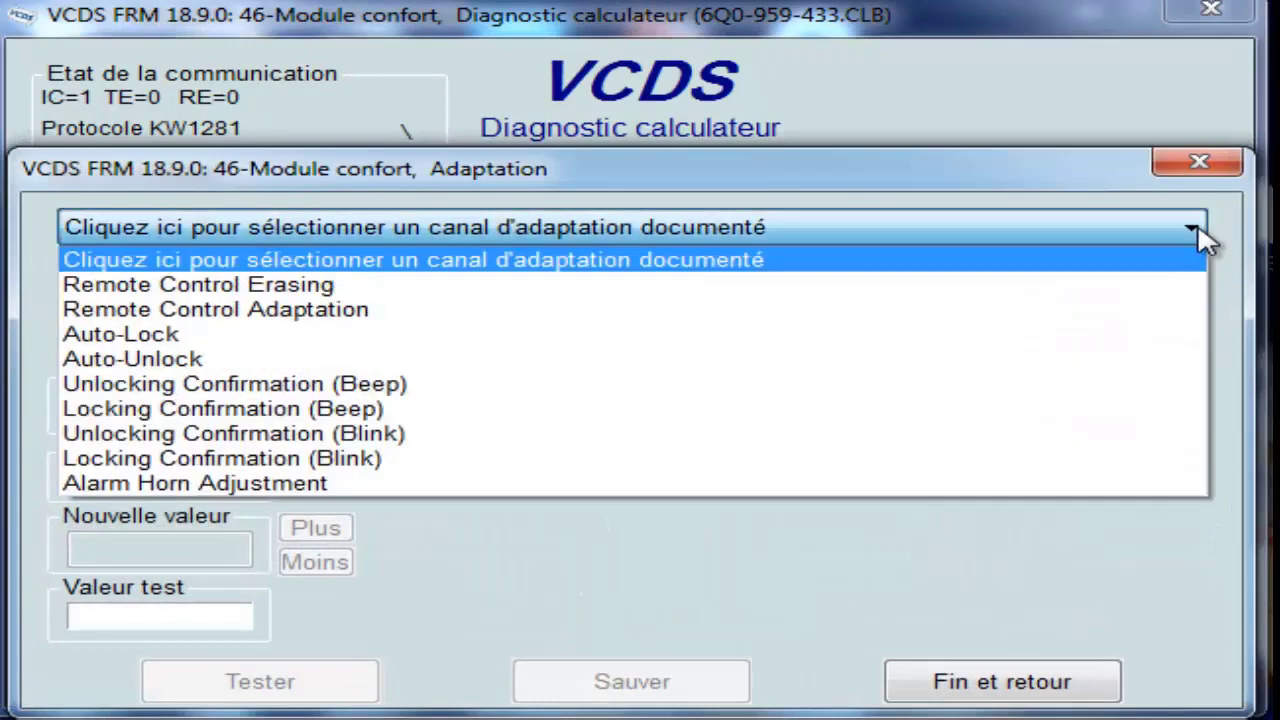
click(281, 288)
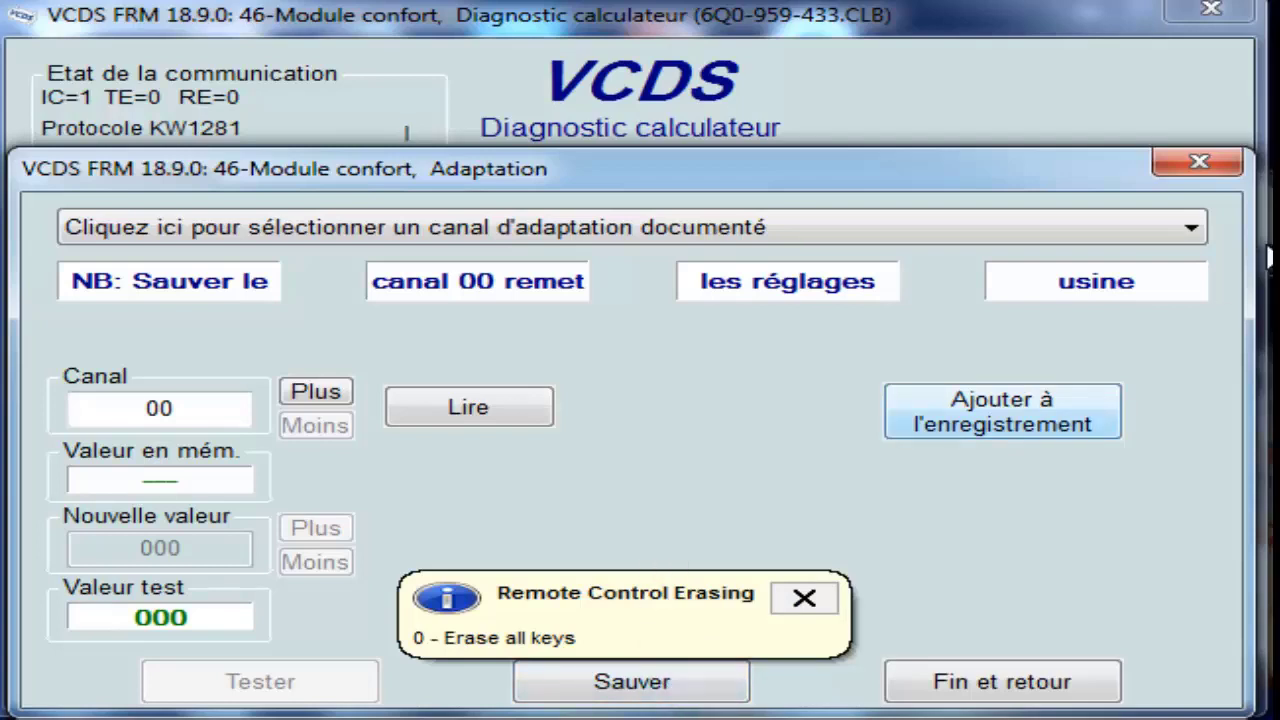
Step: Select the Remote Control Adaptation channel and try to test a new value of 2 keys
click(1190, 228)
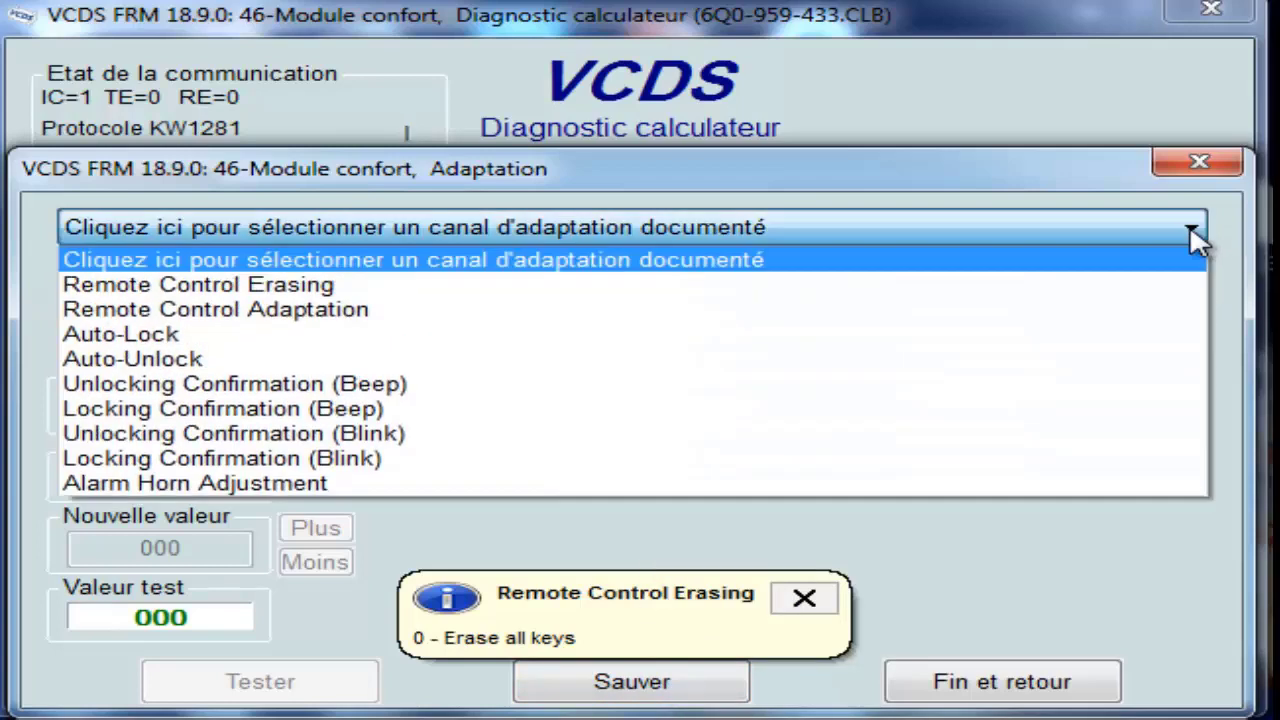
click(310, 312)
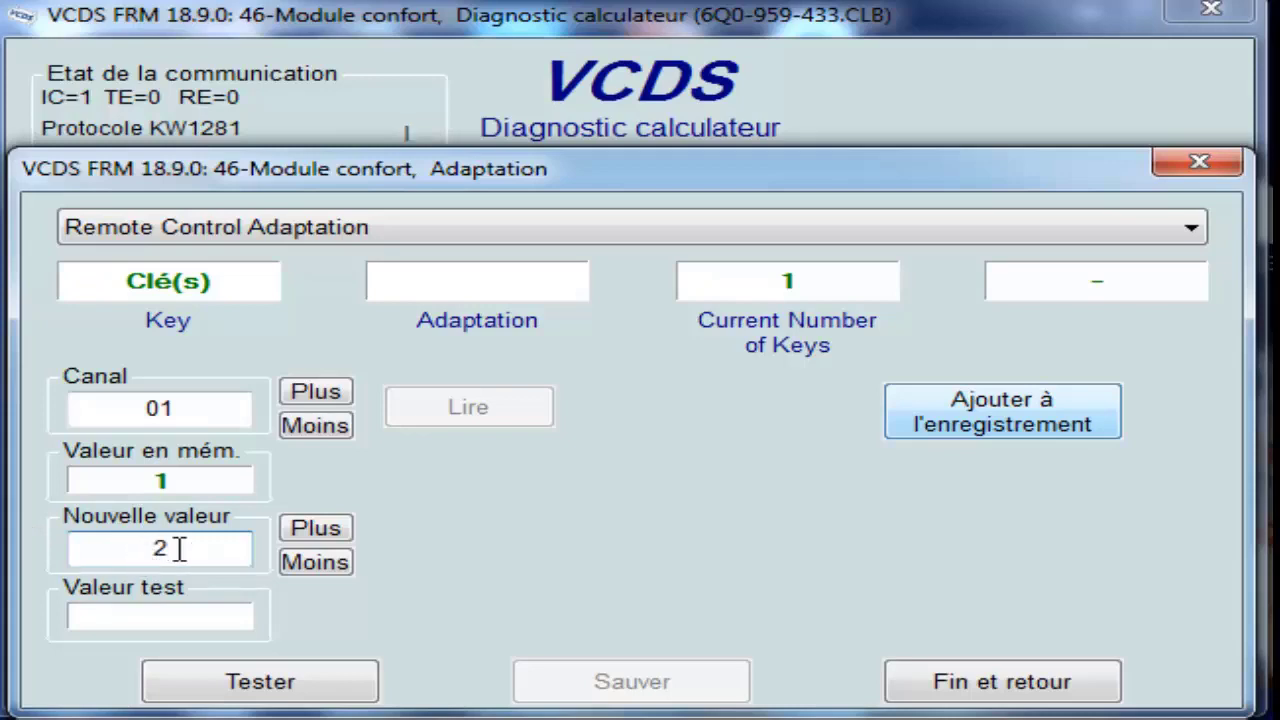
click(255, 684)
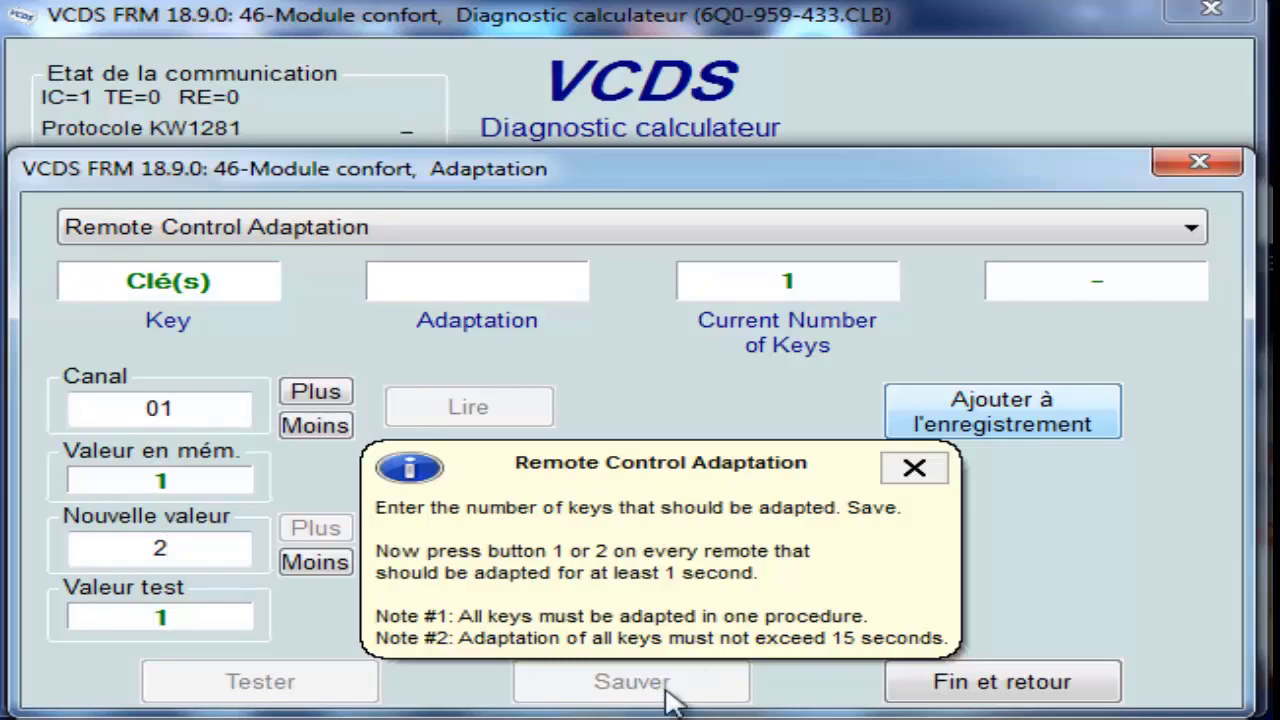
click(914, 468)
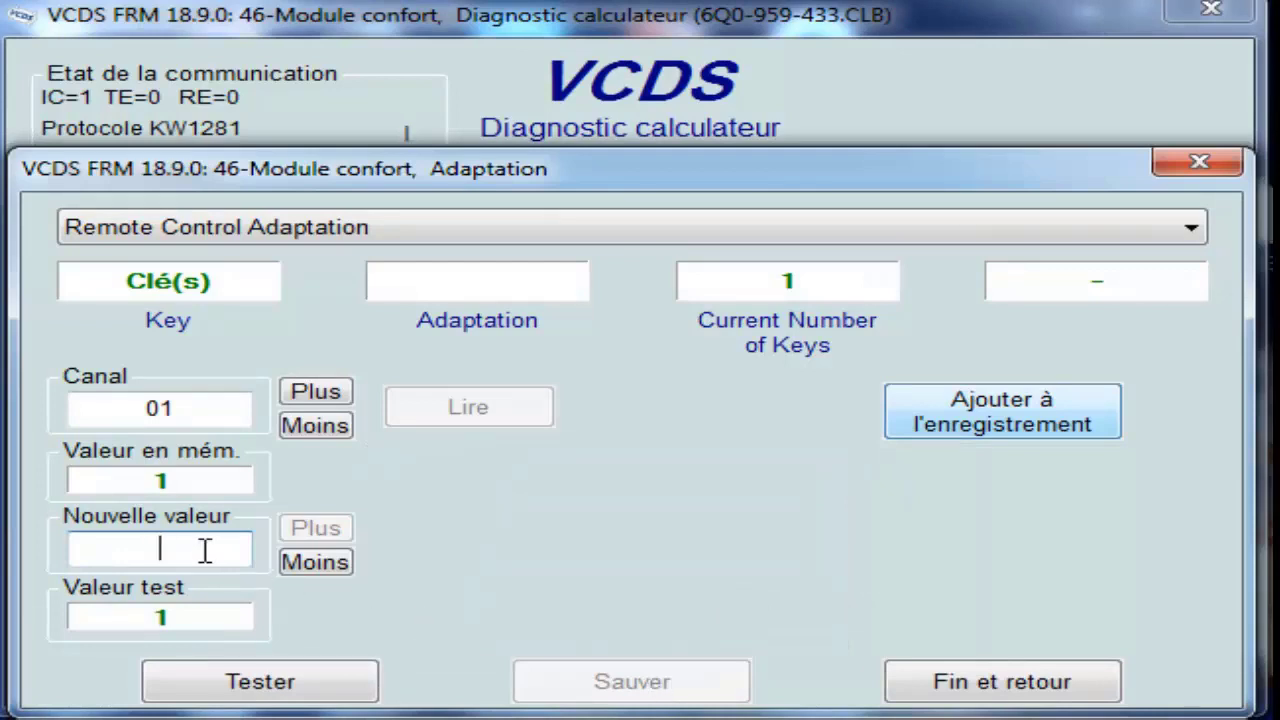
click(283, 685)
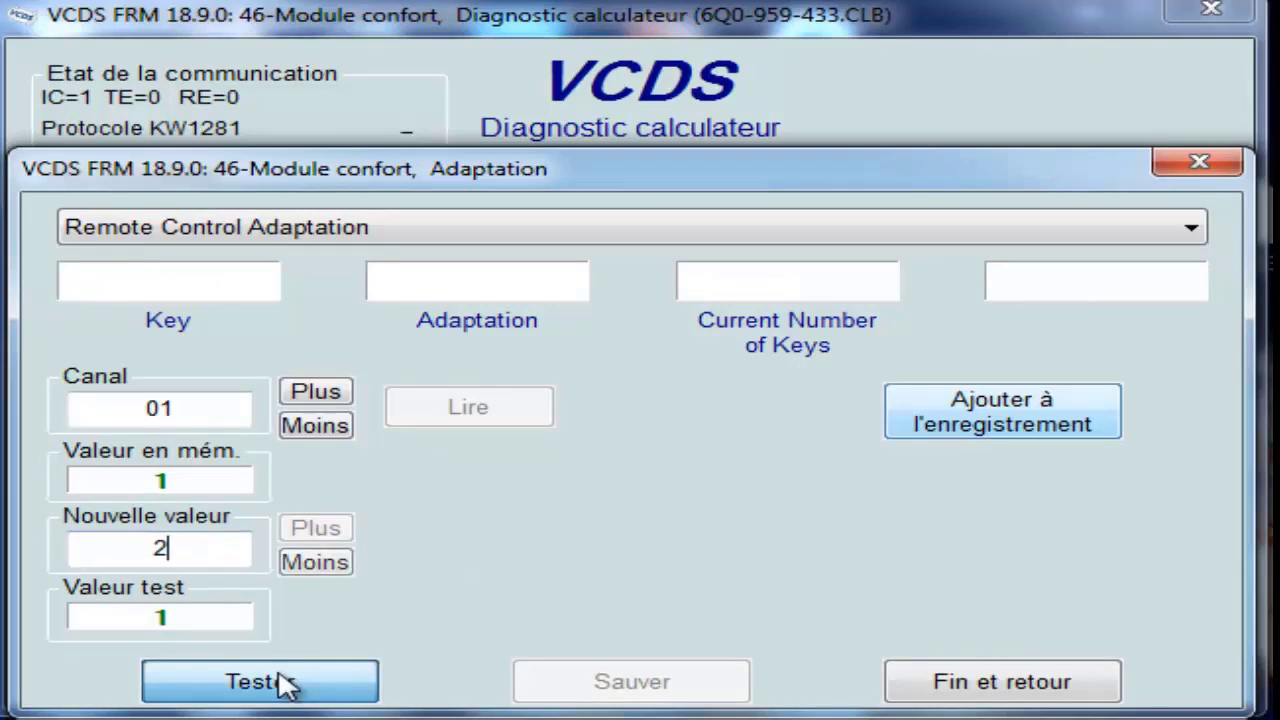
Step: Set the new value for Remote Control Adaptation to 1 and save it on channel 01
click(316, 563)
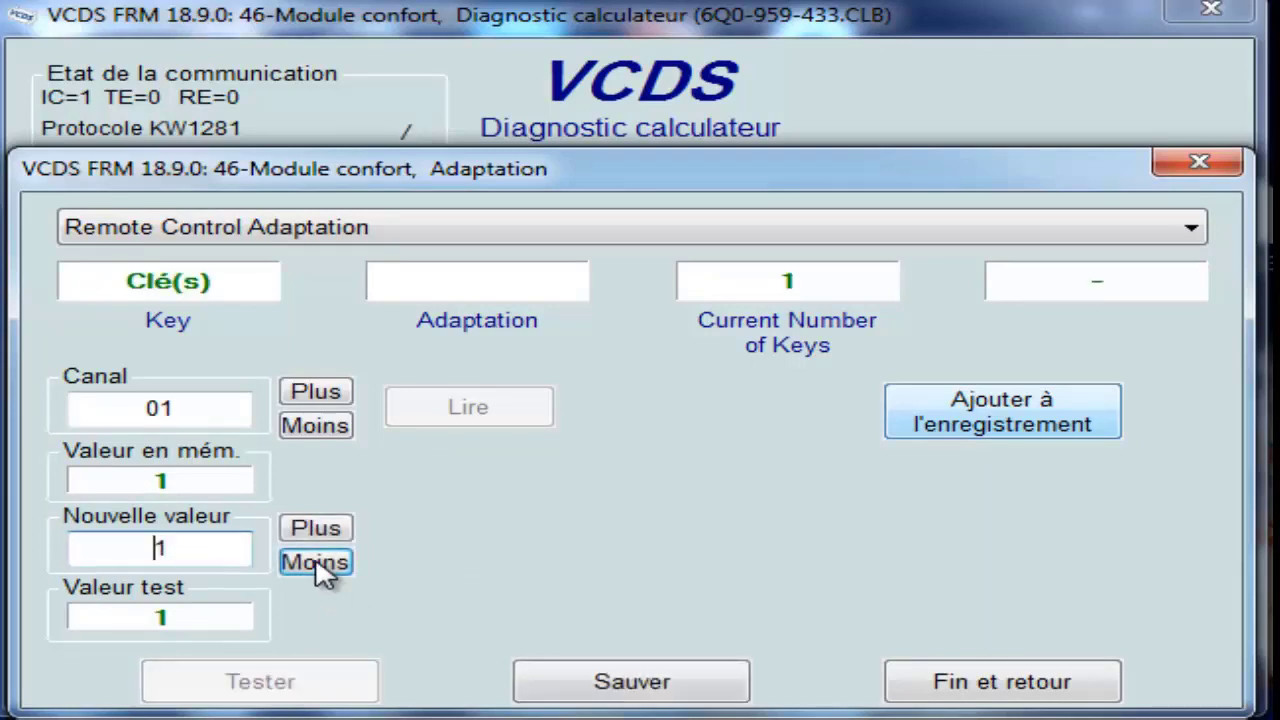
click(316, 530)
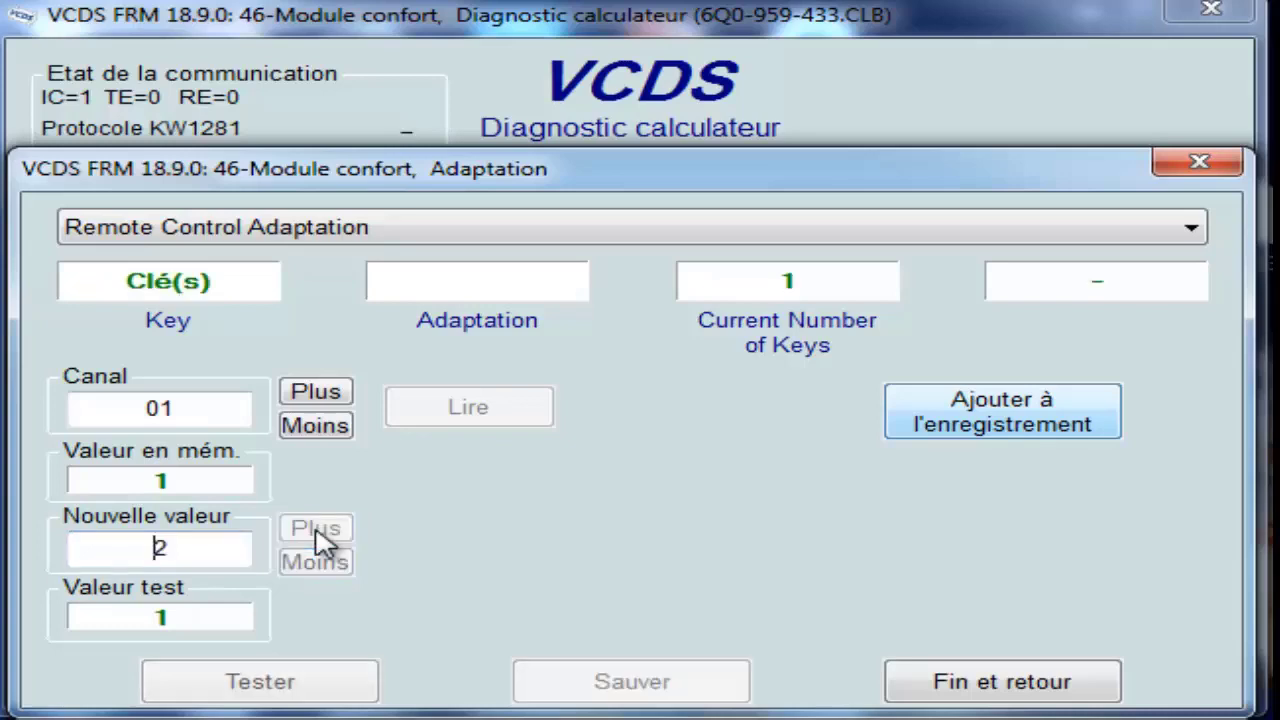
click(316, 562)
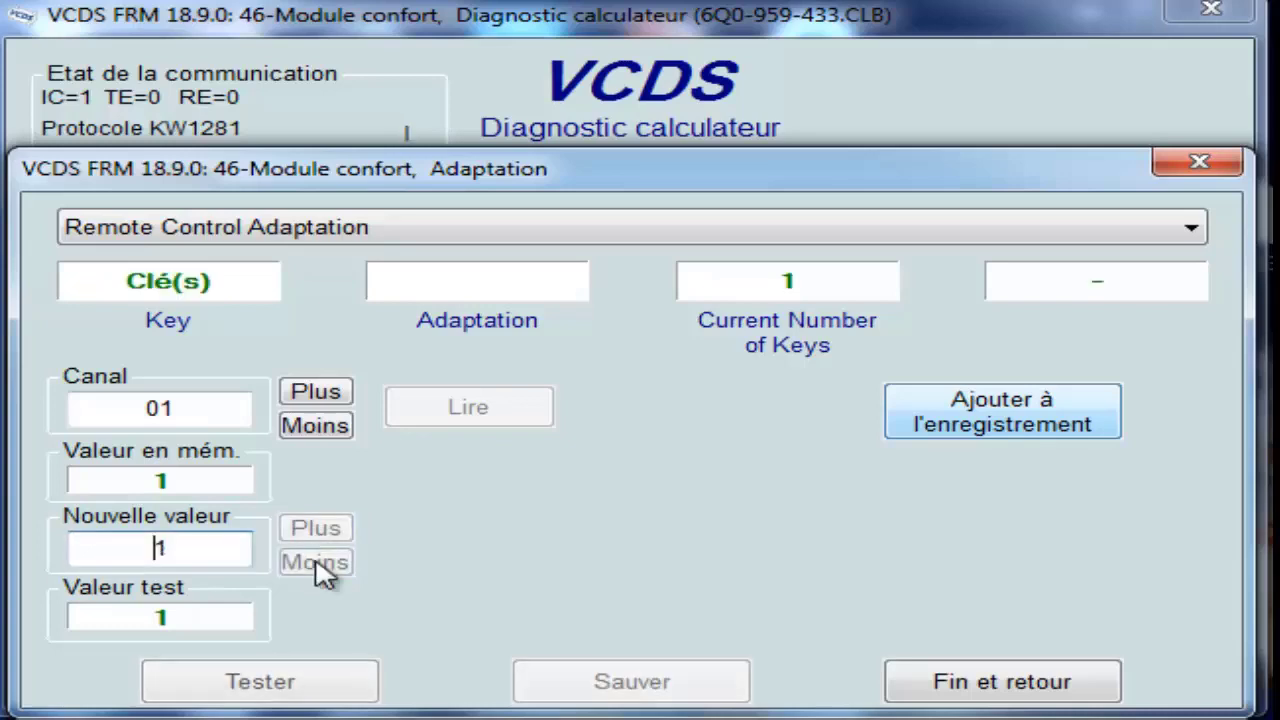
click(628, 688)
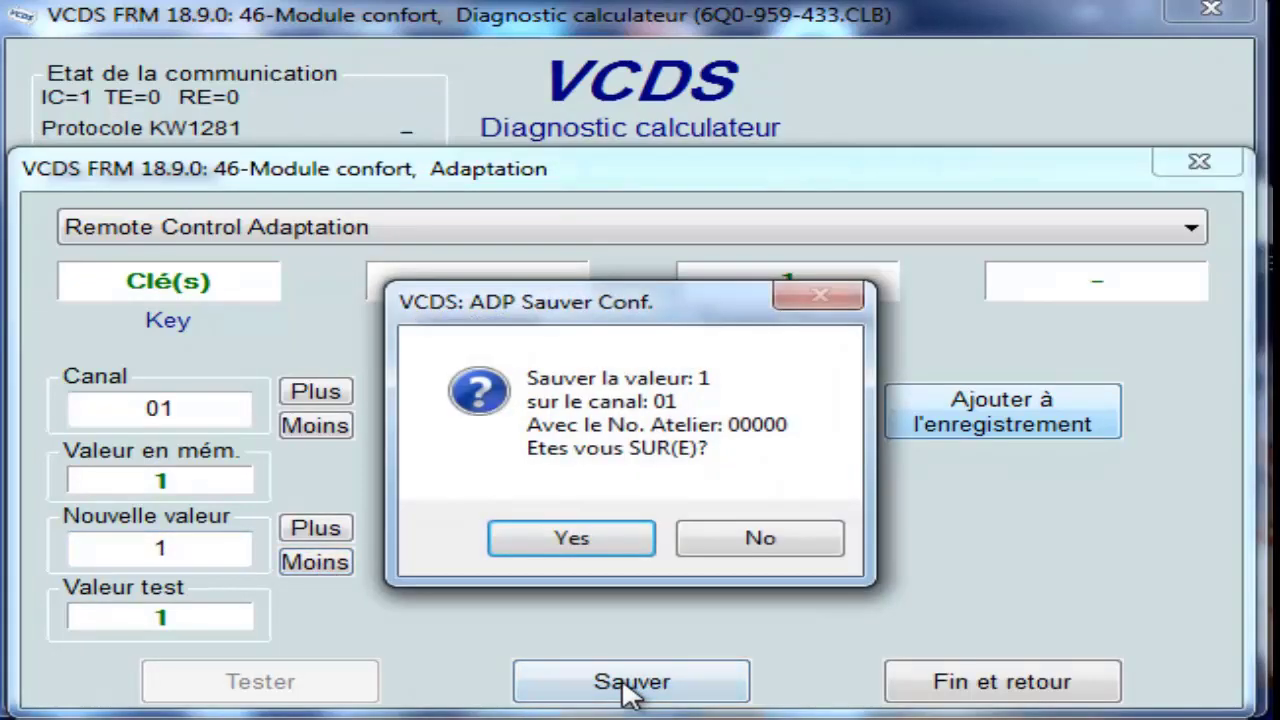
click(575, 540)
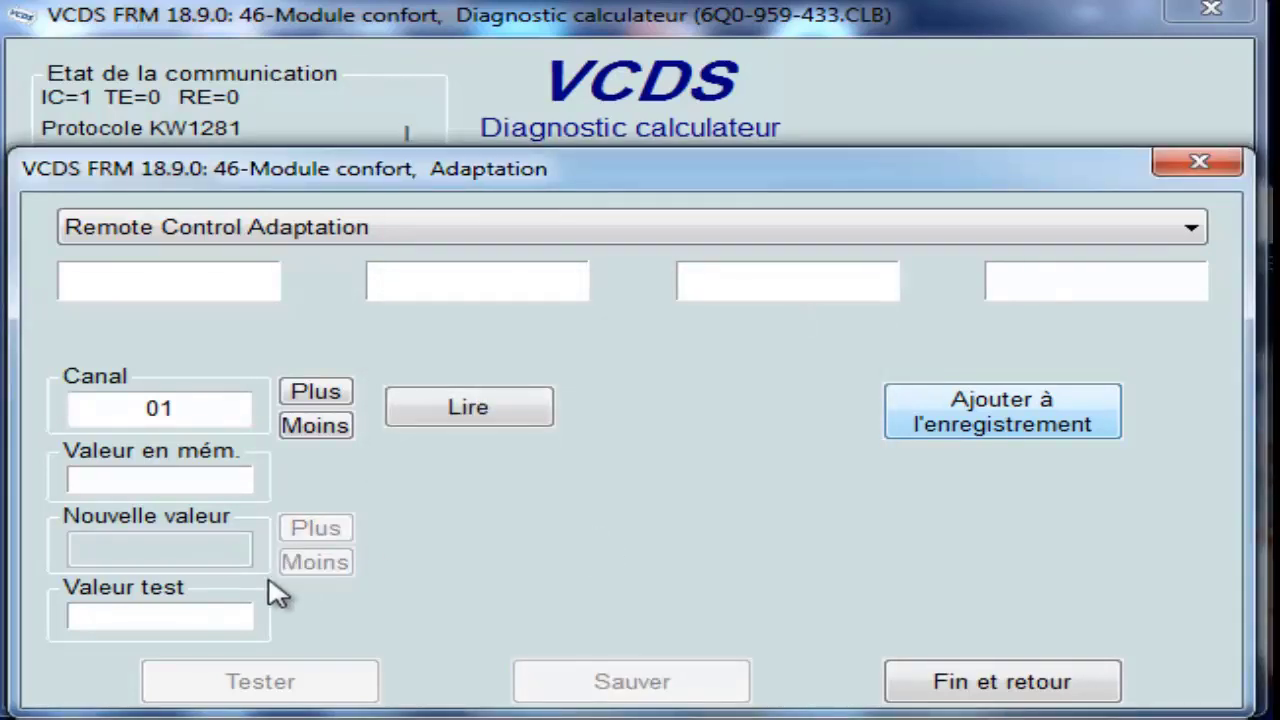
Step: Read channel 01 again, try to test a new value of 2, and clear the entered value
click(470, 421)
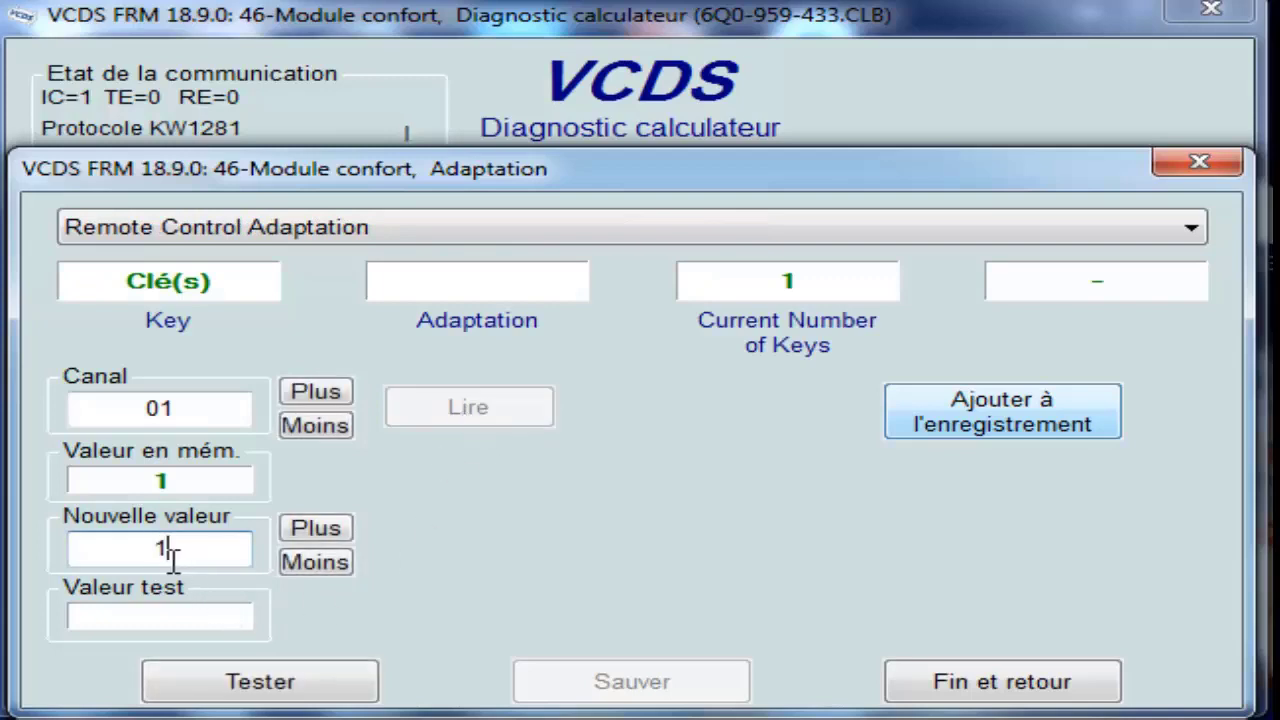
drag(173, 552, 146, 555)
text(2)
click(300, 675)
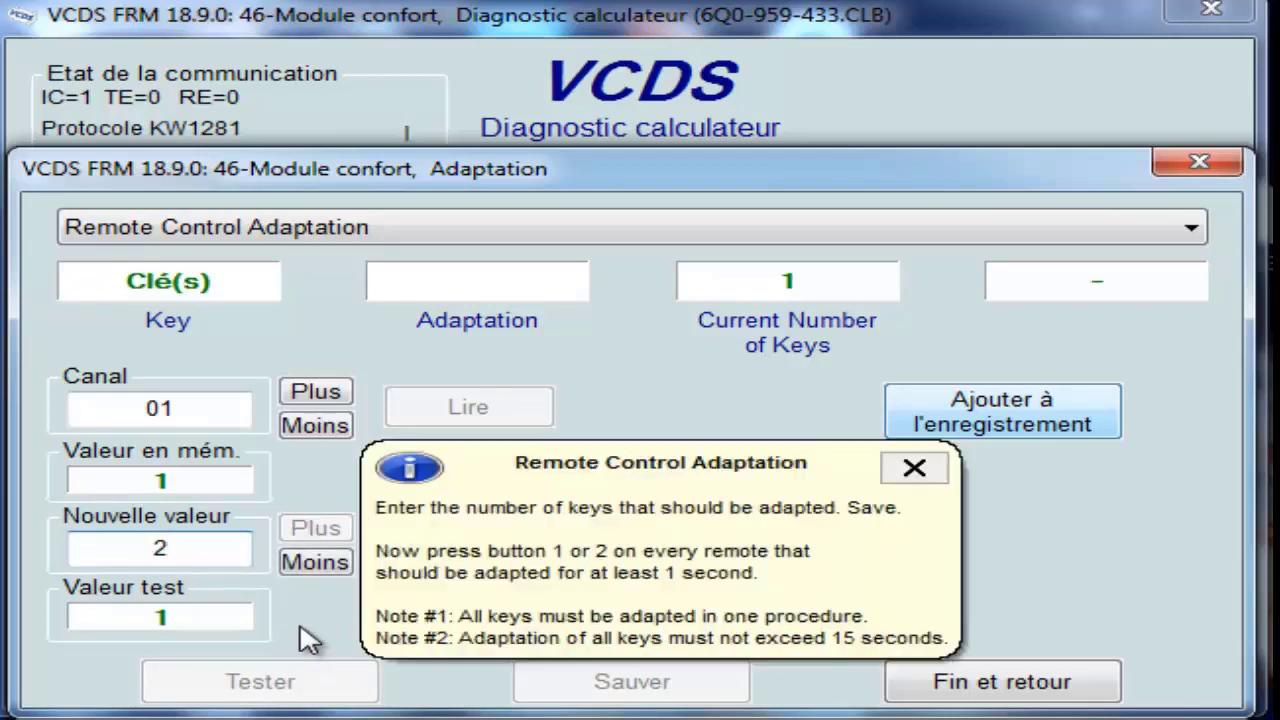
click(914, 468)
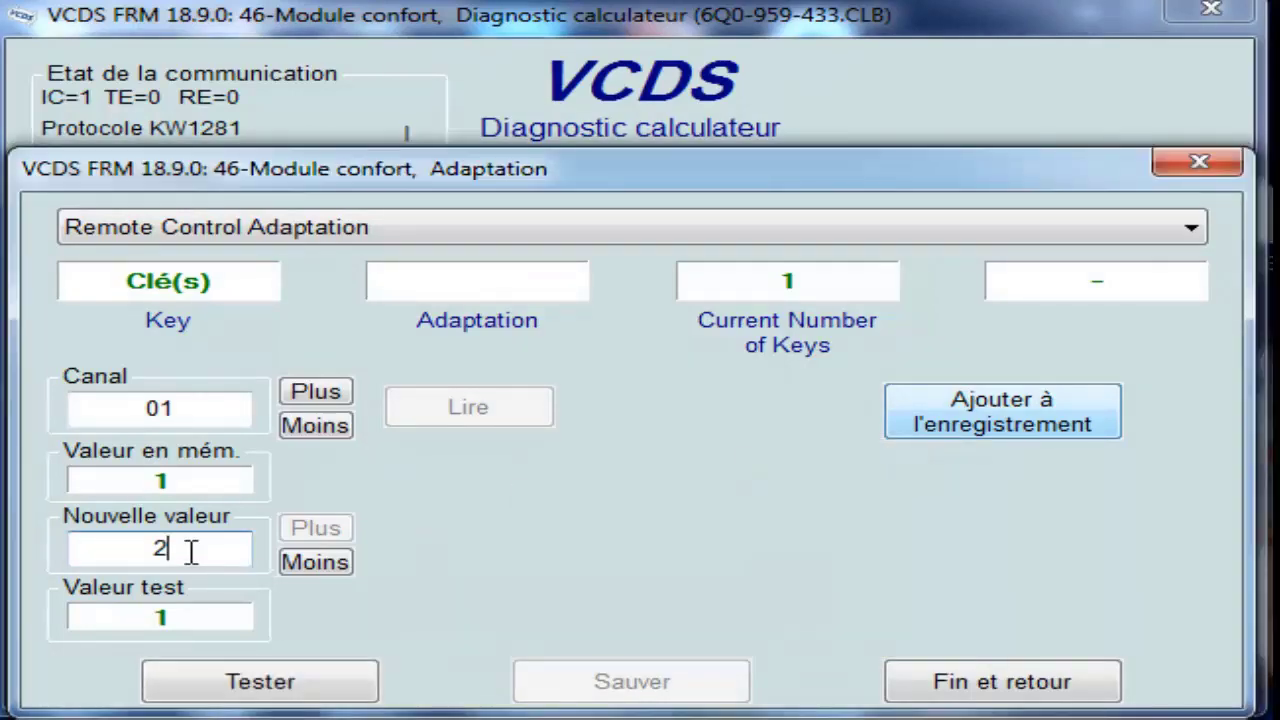
drag(190, 552, 146, 551)
Step: Erase all adapted remote keys by saving value 0 on channel 00 for Remote Control Erasing
click(1192, 230)
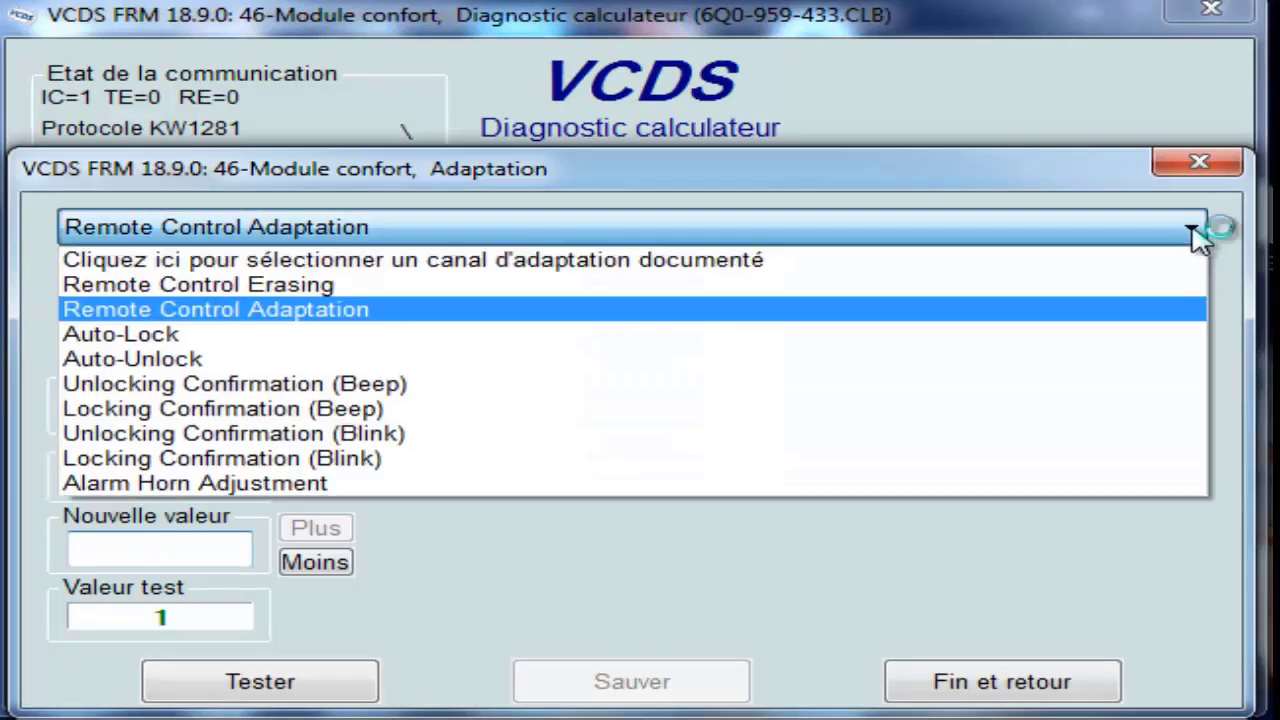
click(310, 286)
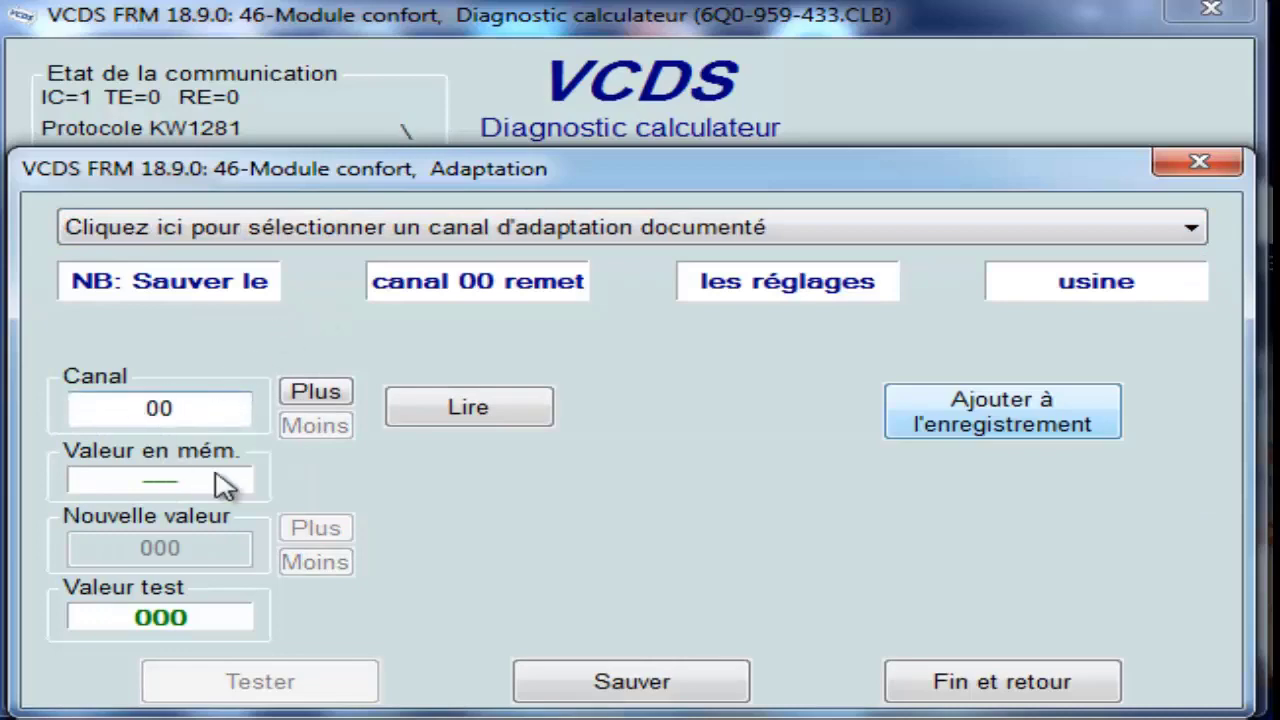
click(636, 694)
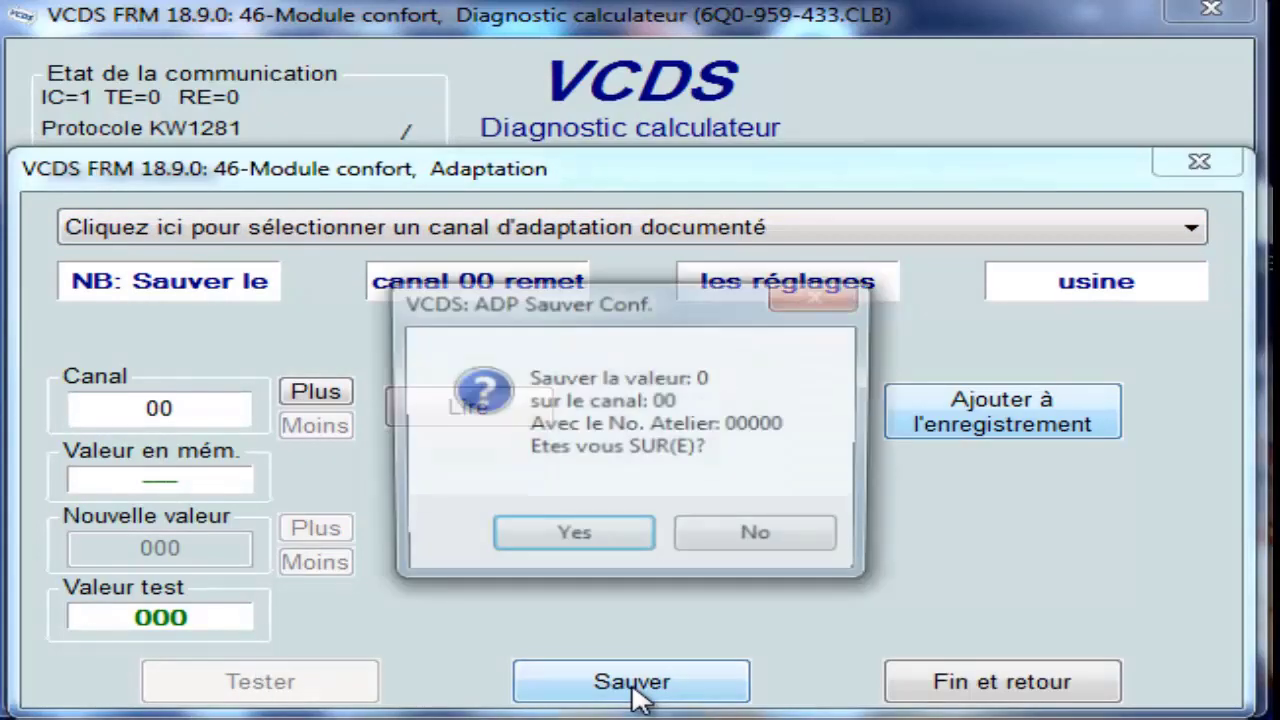
click(586, 540)
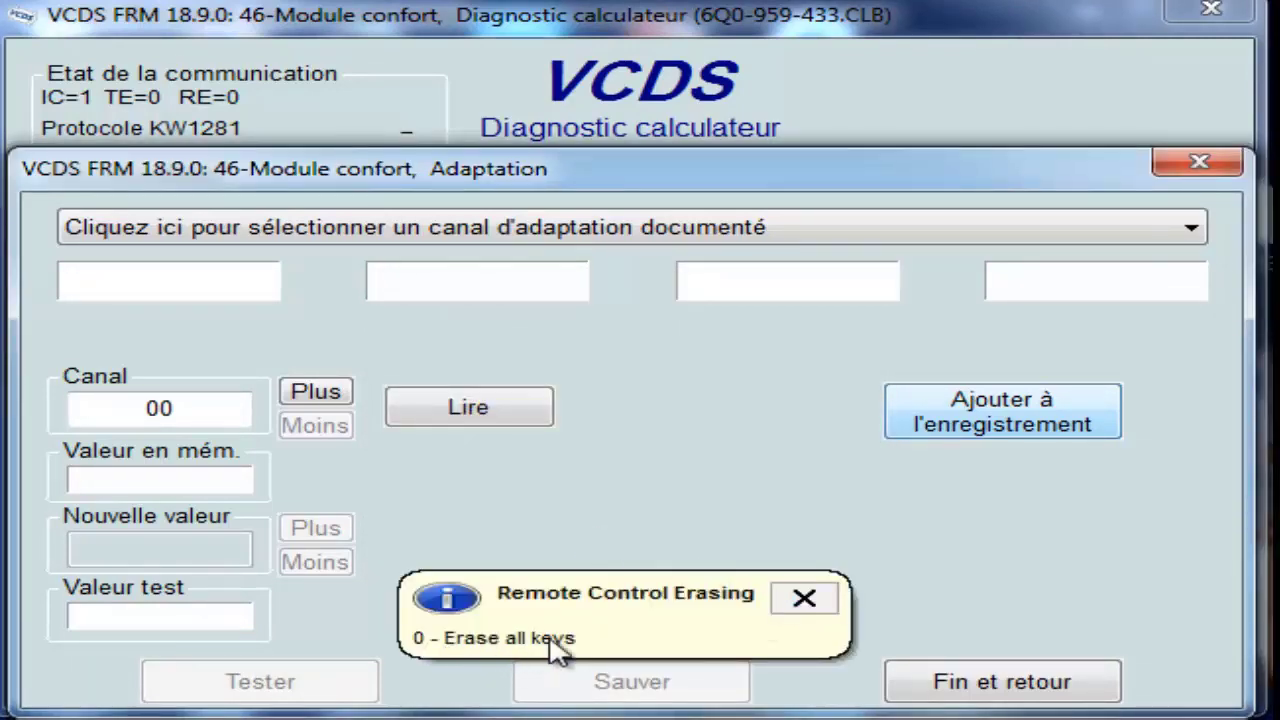
click(806, 600)
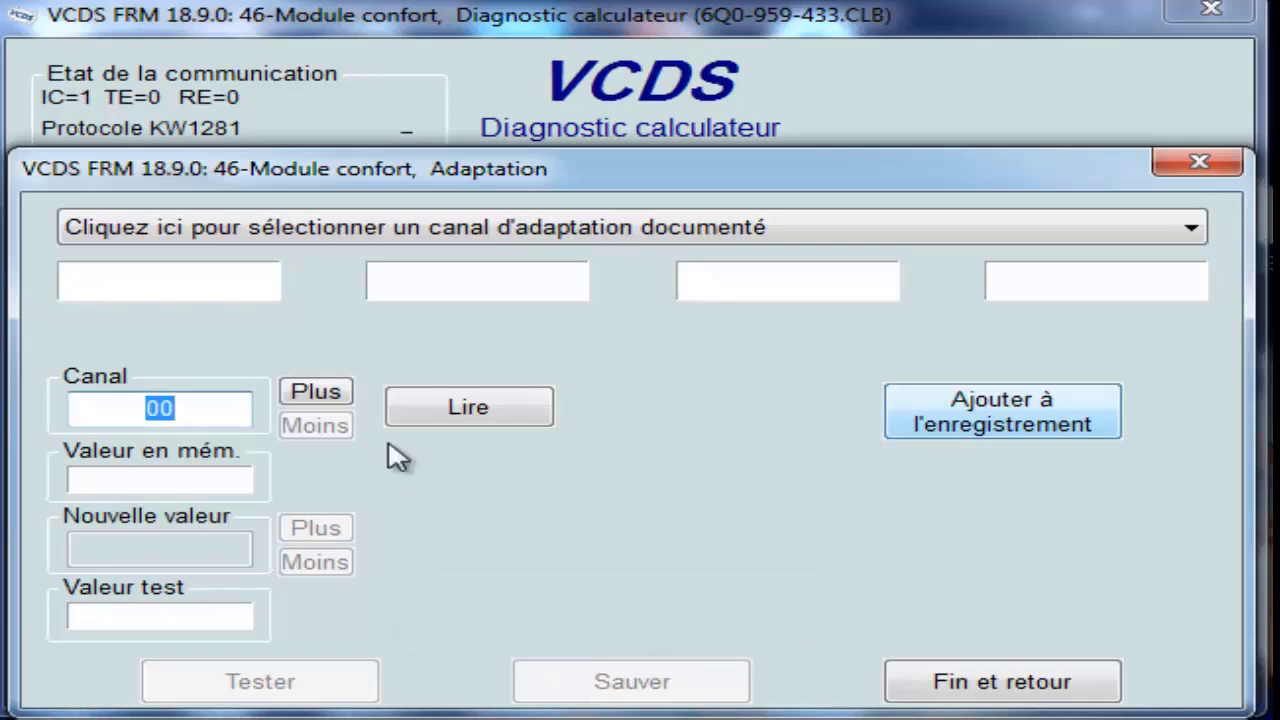
Step: Select Remote Control Adaptation, test a new value of 2 keys, and save it on channel 01
click(1189, 227)
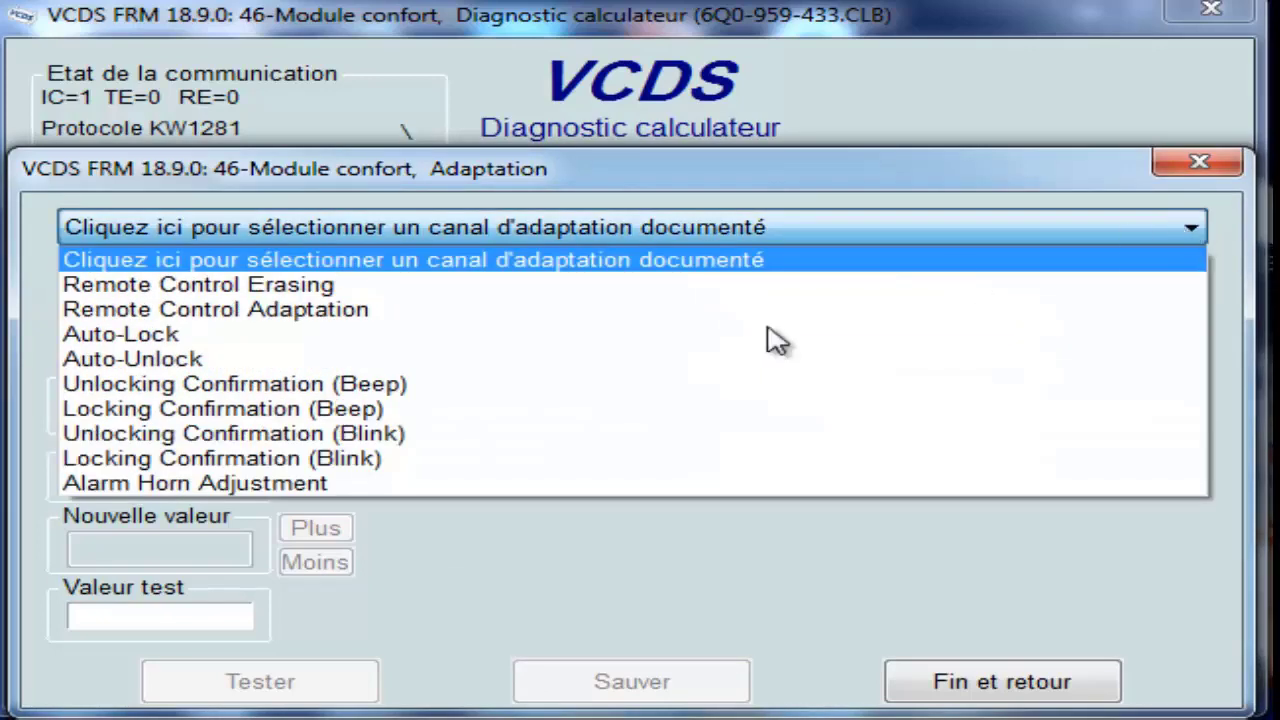
click(523, 309)
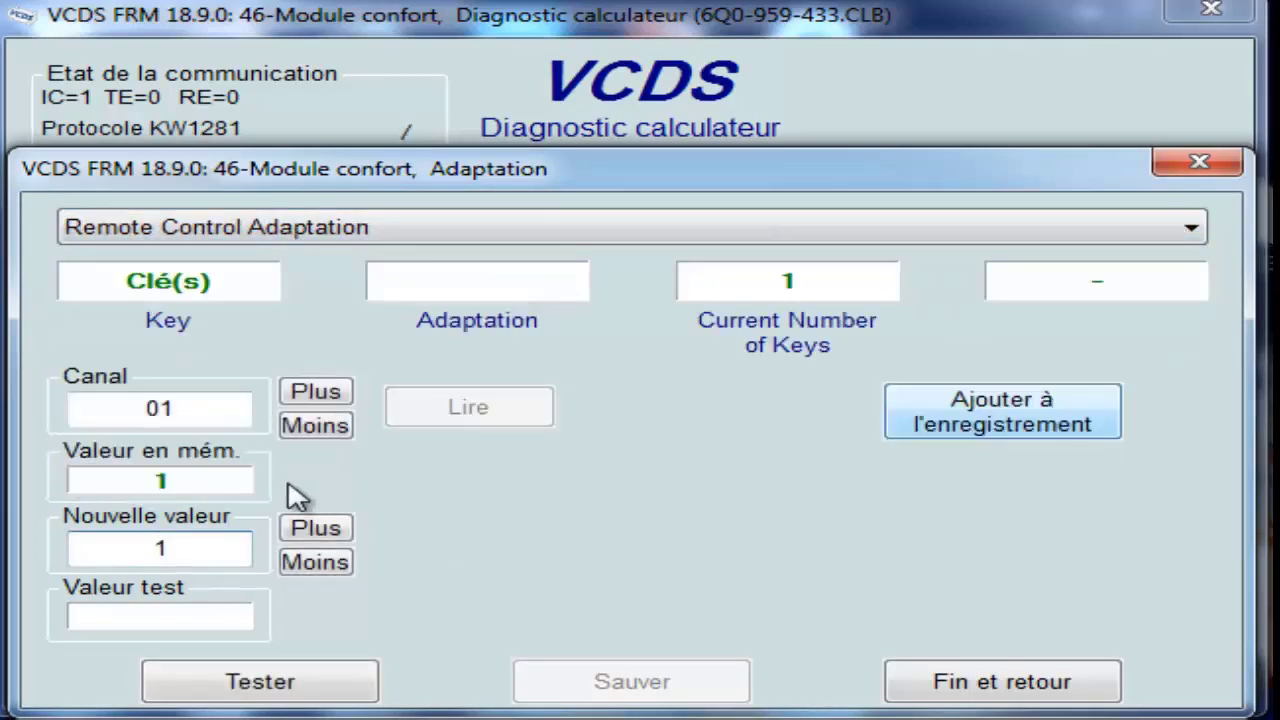
drag(169, 549, 115, 559)
click(252, 690)
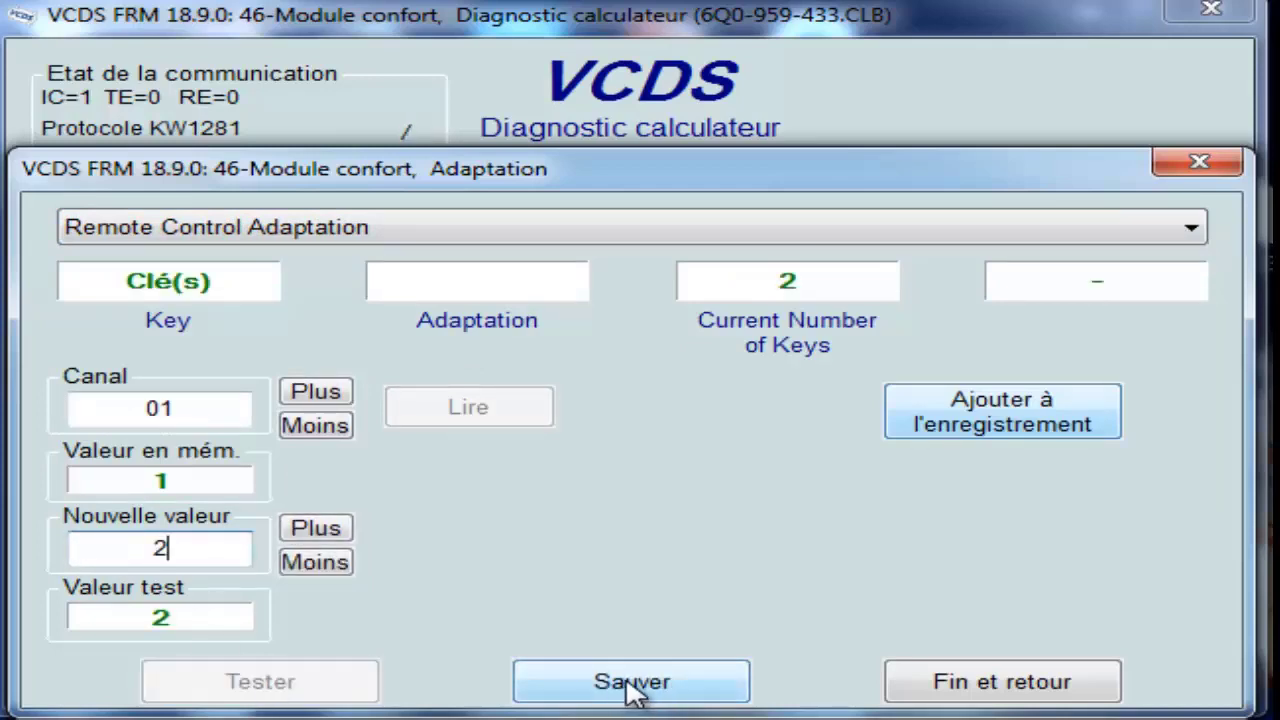
click(633, 686)
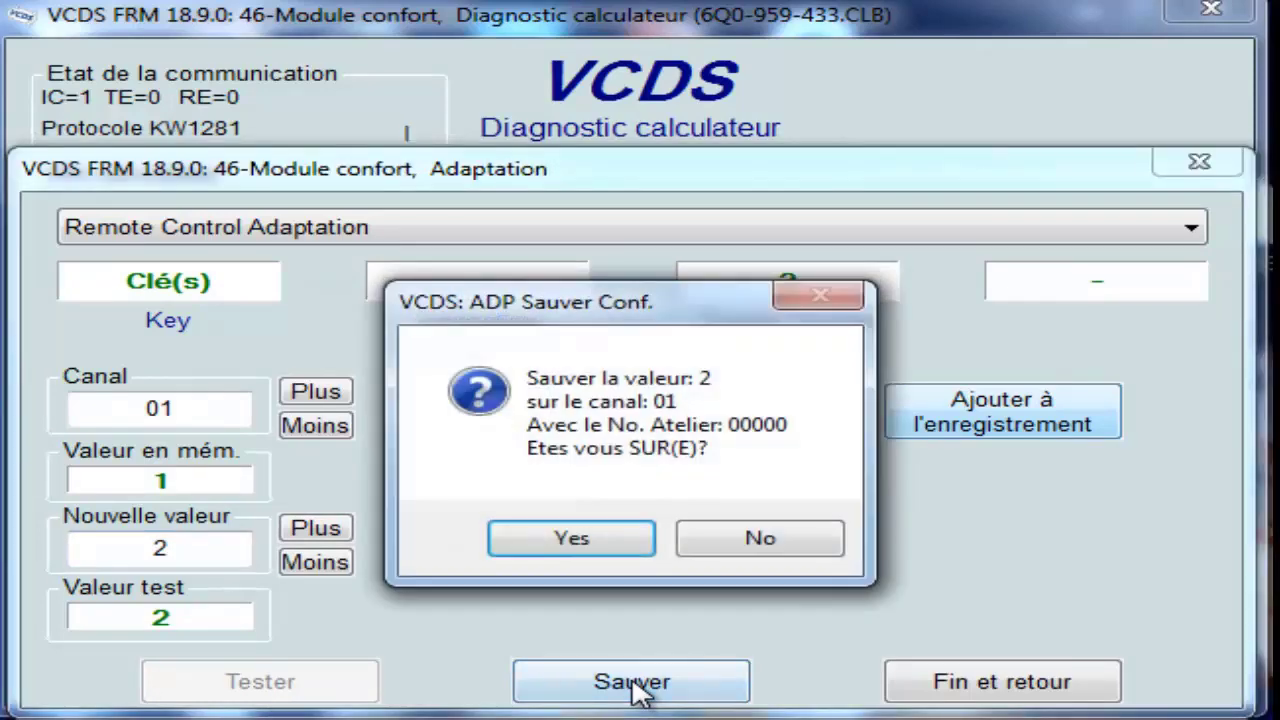
click(602, 548)
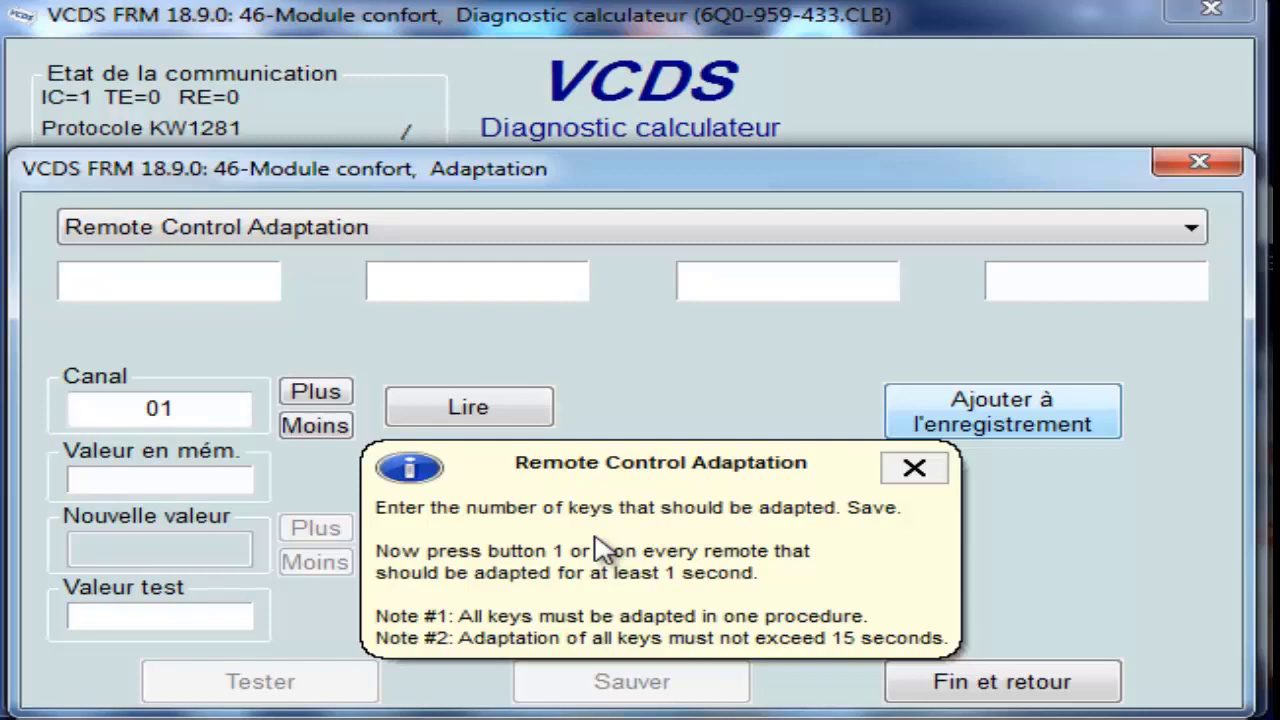
Step: Finish the adaptation, exit the comfort module and return to the main menu
click(921, 475)
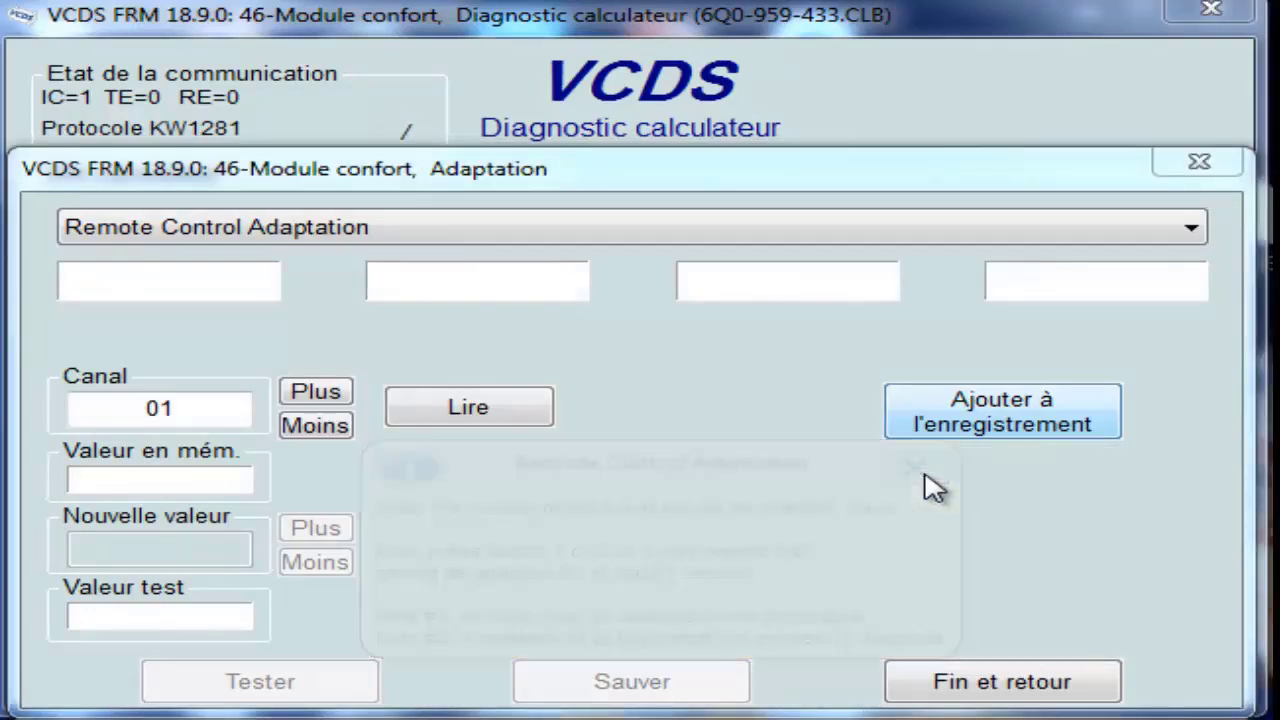
click(995, 685)
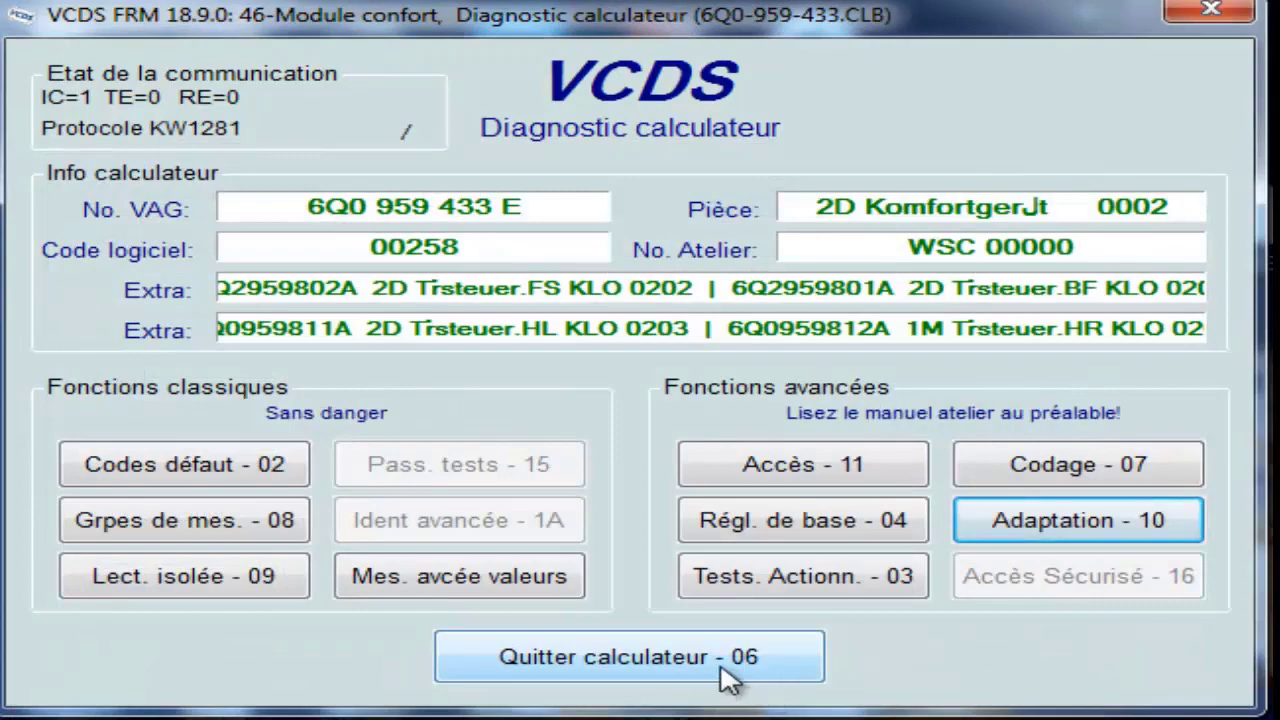
click(719, 666)
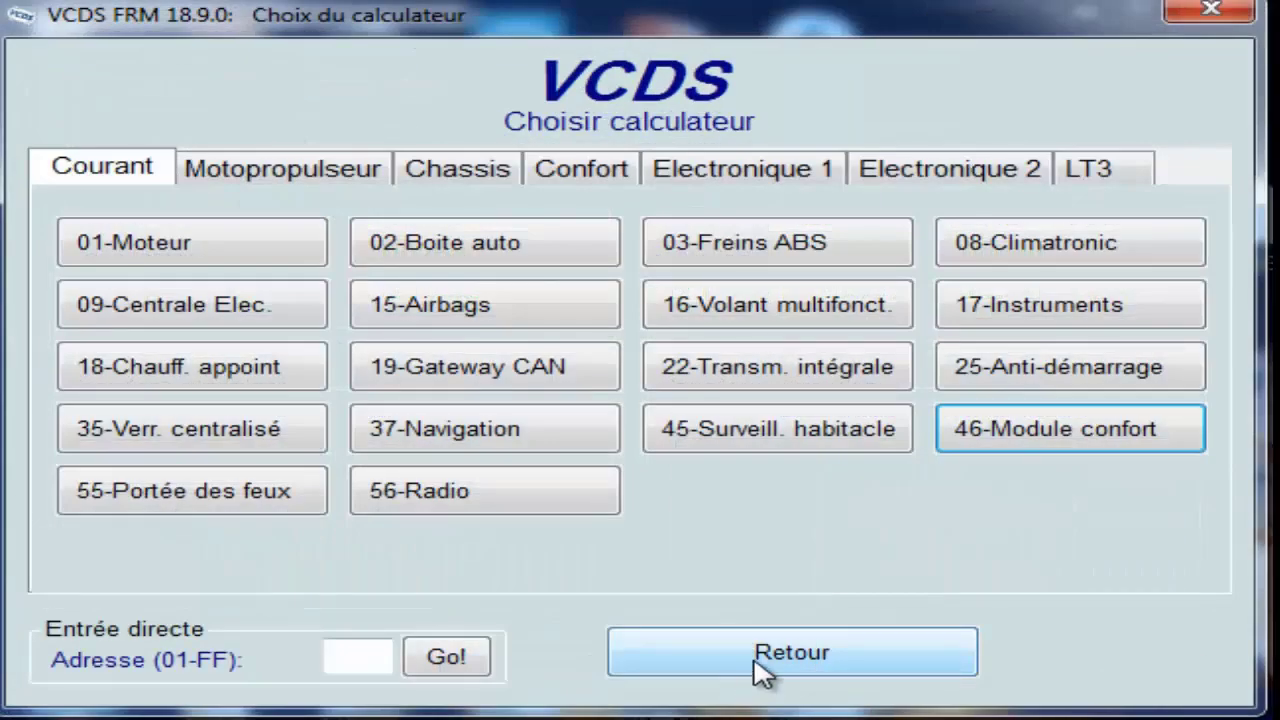
click(758, 668)
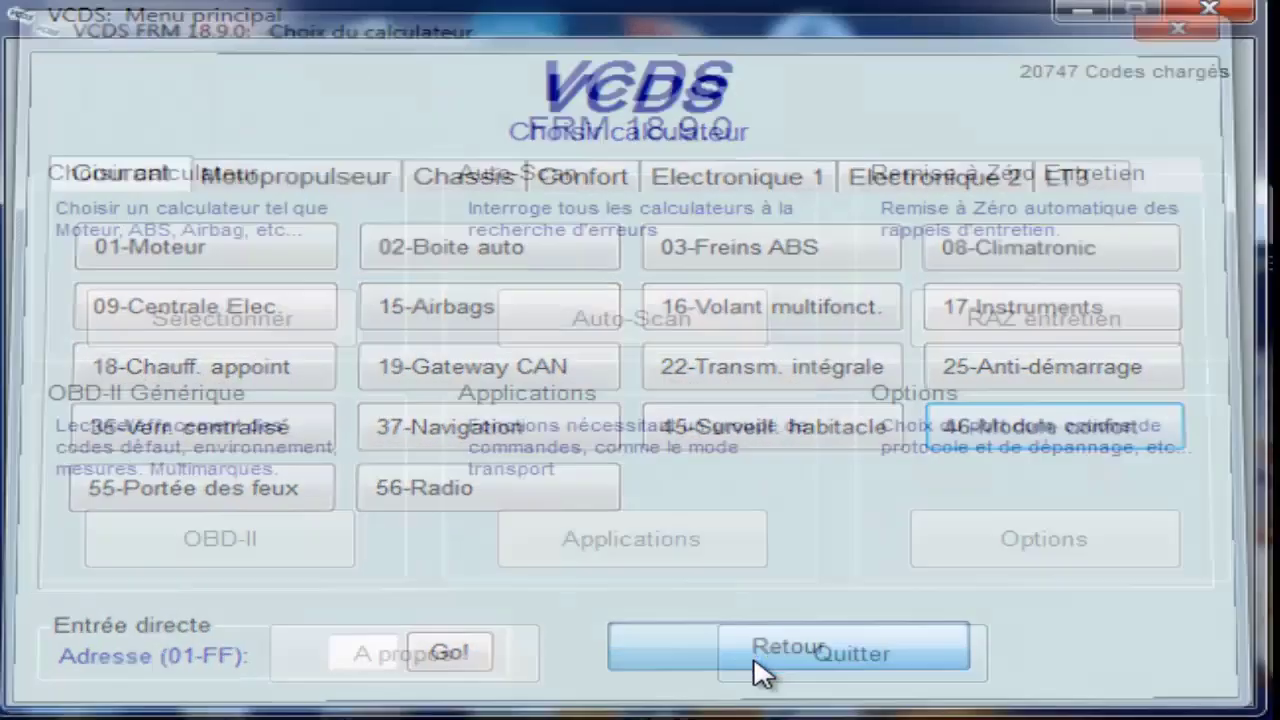